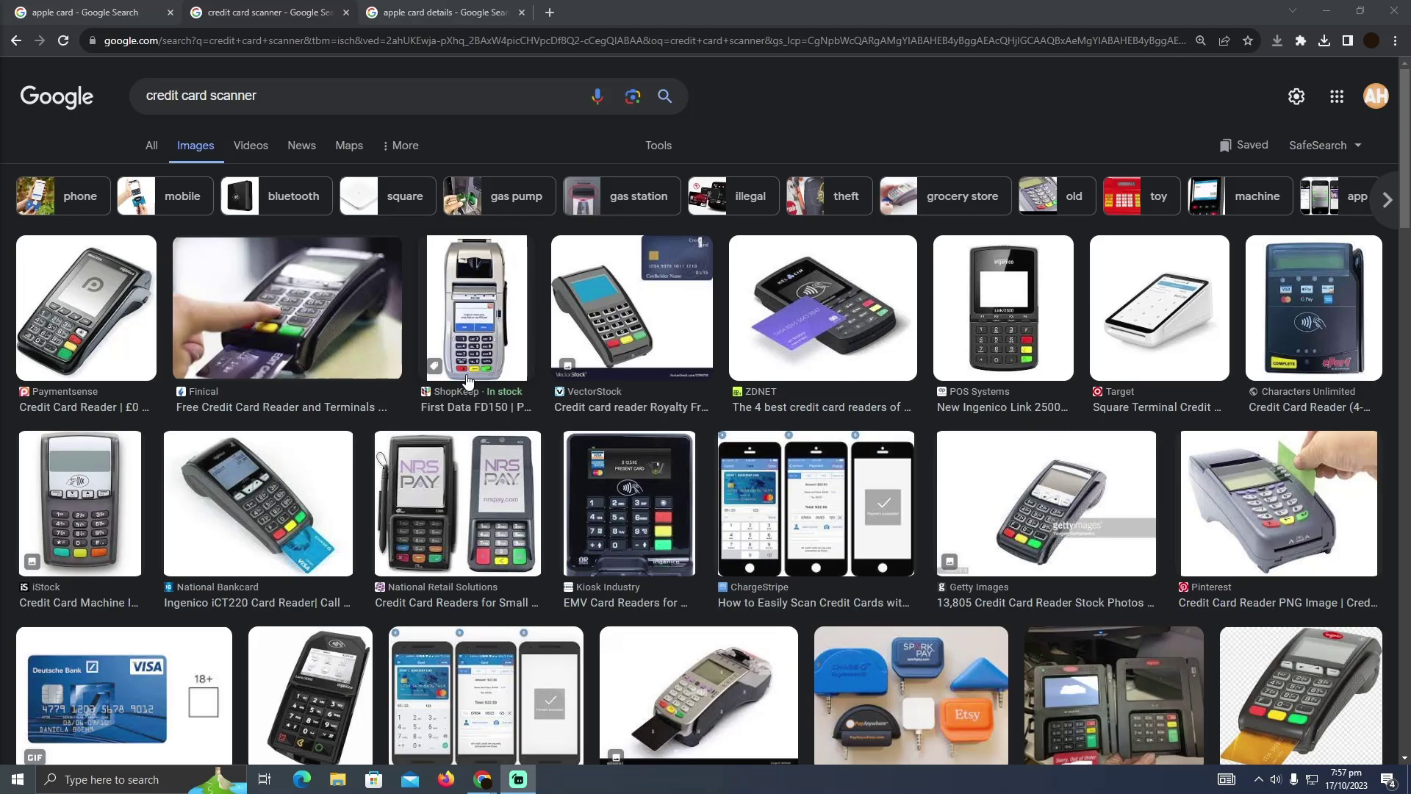
Switch from the 'credit card scanner' tab to the 'apple card' image results tab
{"action": "key", "text": "ctrl+shift+Tab"}
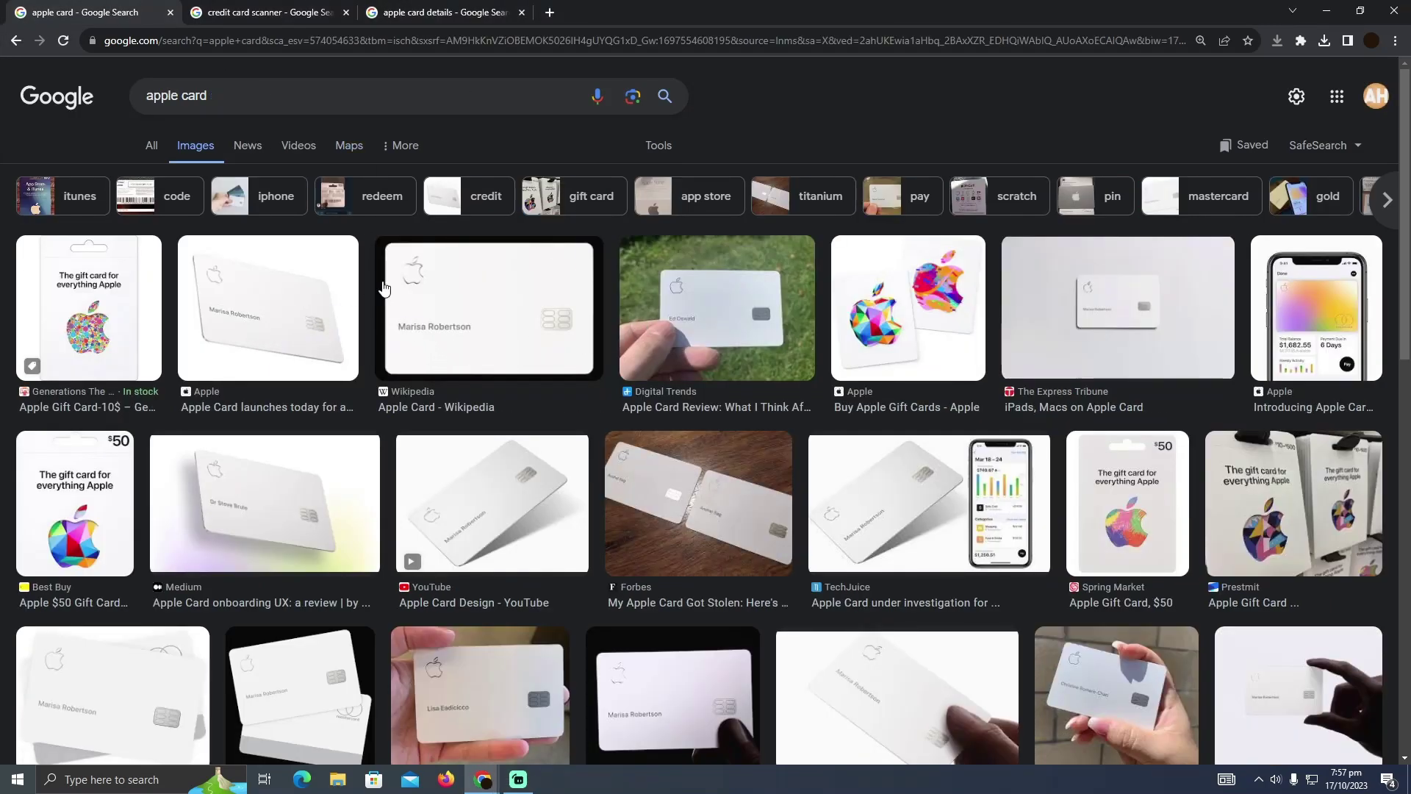
{"action": "scroll", "coordinate": [662, 303], "scroll_direction": "down", "scroll_amount": 2}
{"action": "scroll", "coordinate": [931, 315], "scroll_direction": "up", "scroll_amount": 2}
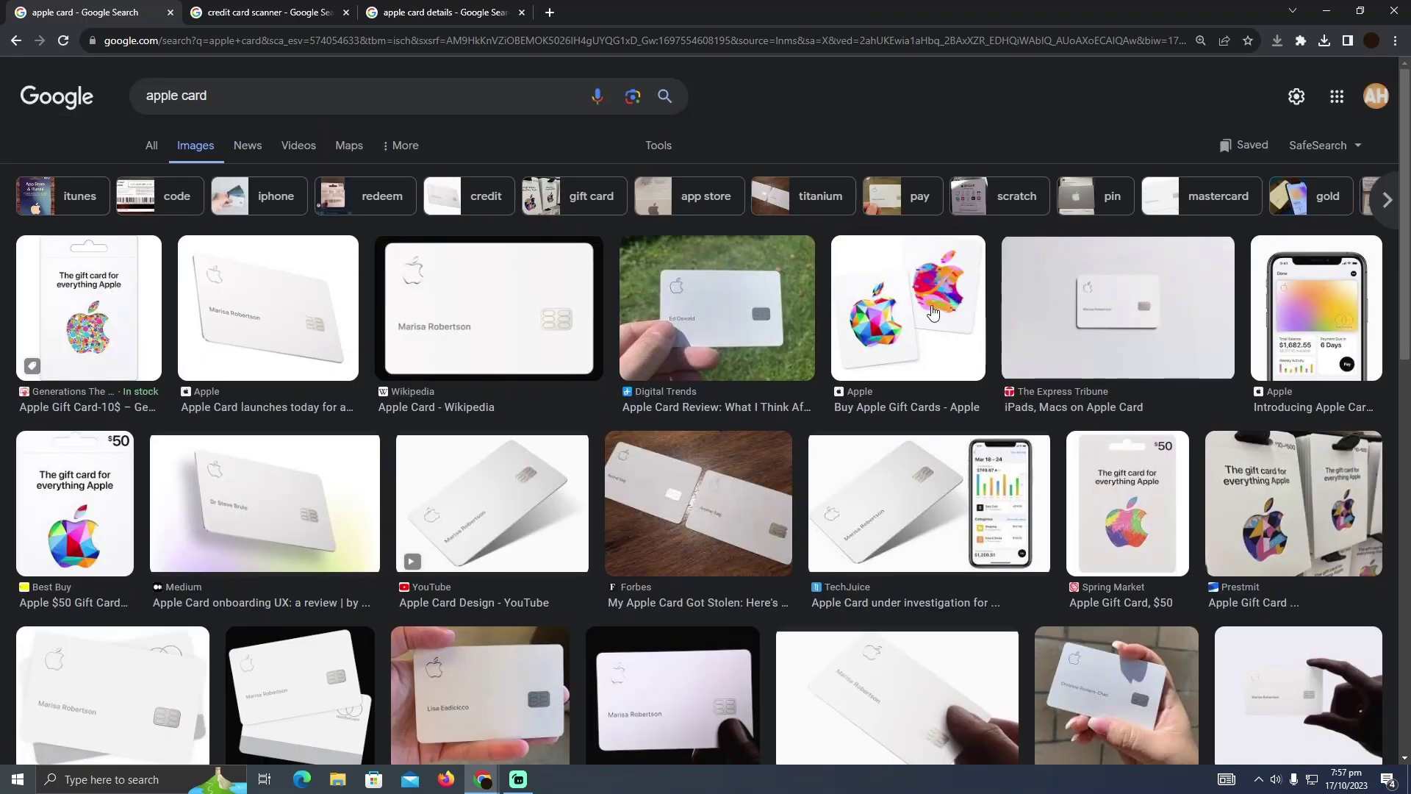
{"action": "scroll", "coordinate": [486, 479], "scroll_direction": "down", "scroll_amount": 3}
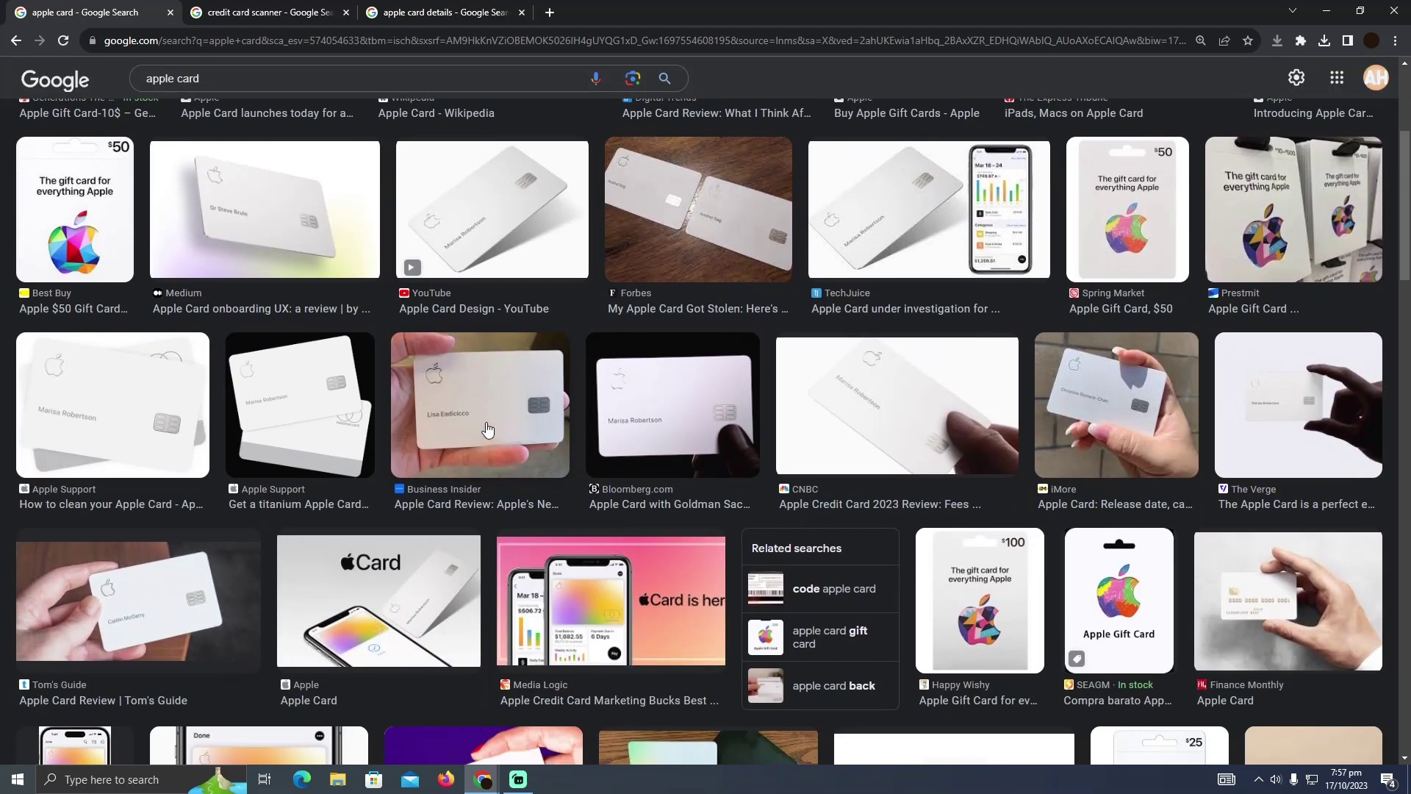
Open the Business Insider Apple Card review preview, then return to 'credit card scanner' results
{"action": "left_click", "coordinate": [481, 440]}
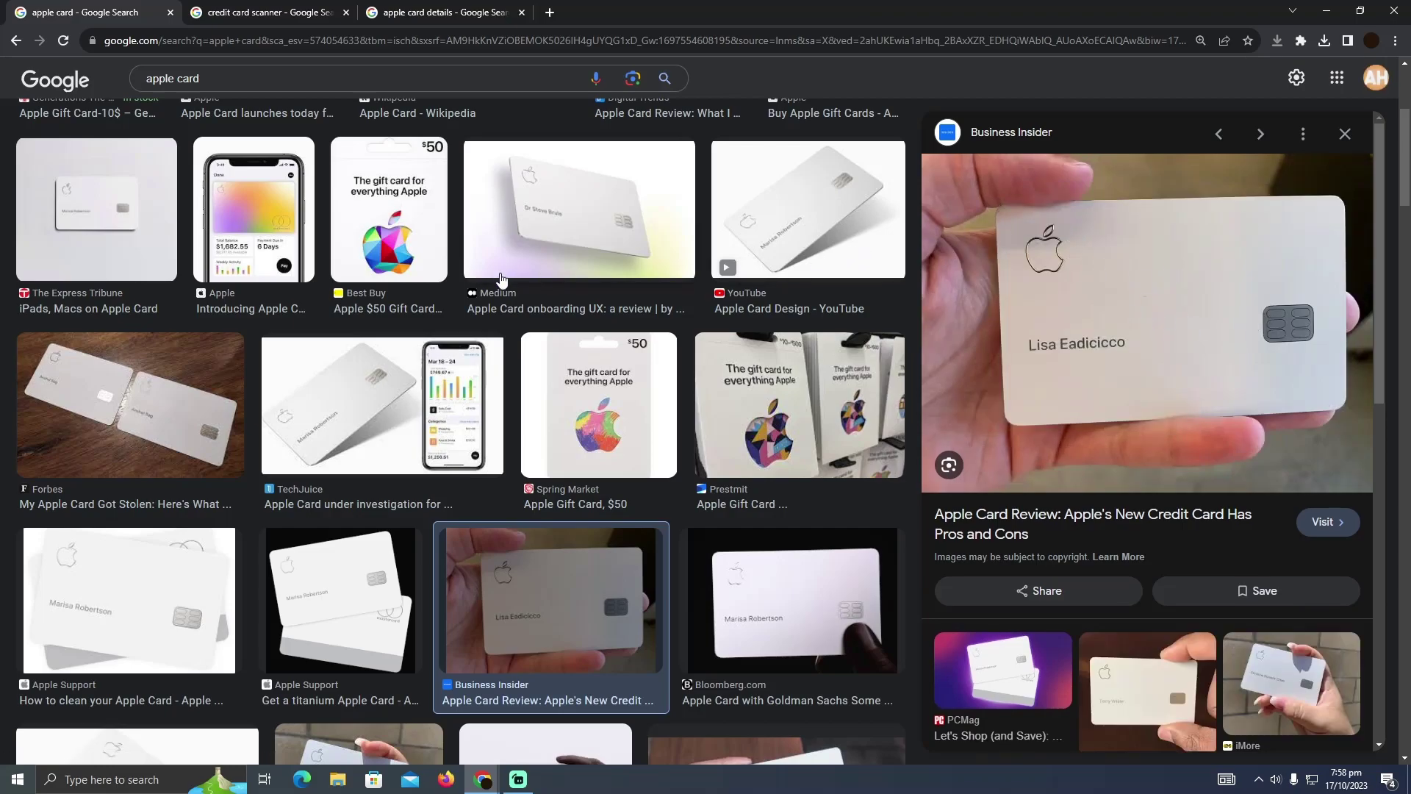
{"action": "scroll", "coordinate": [499, 276], "scroll_direction": "up", "scroll_amount": 3}
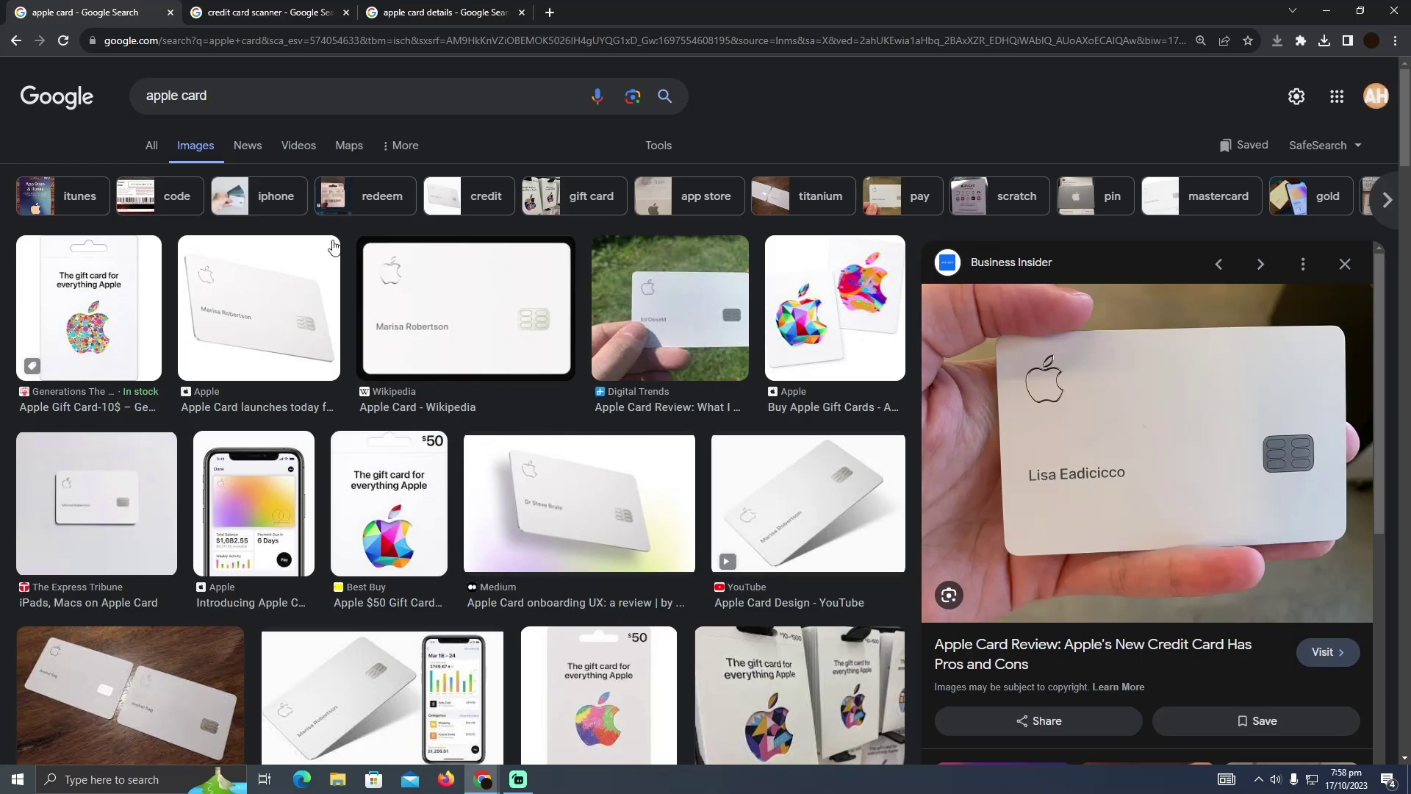
{"action": "left_click", "coordinate": [259, 12]}
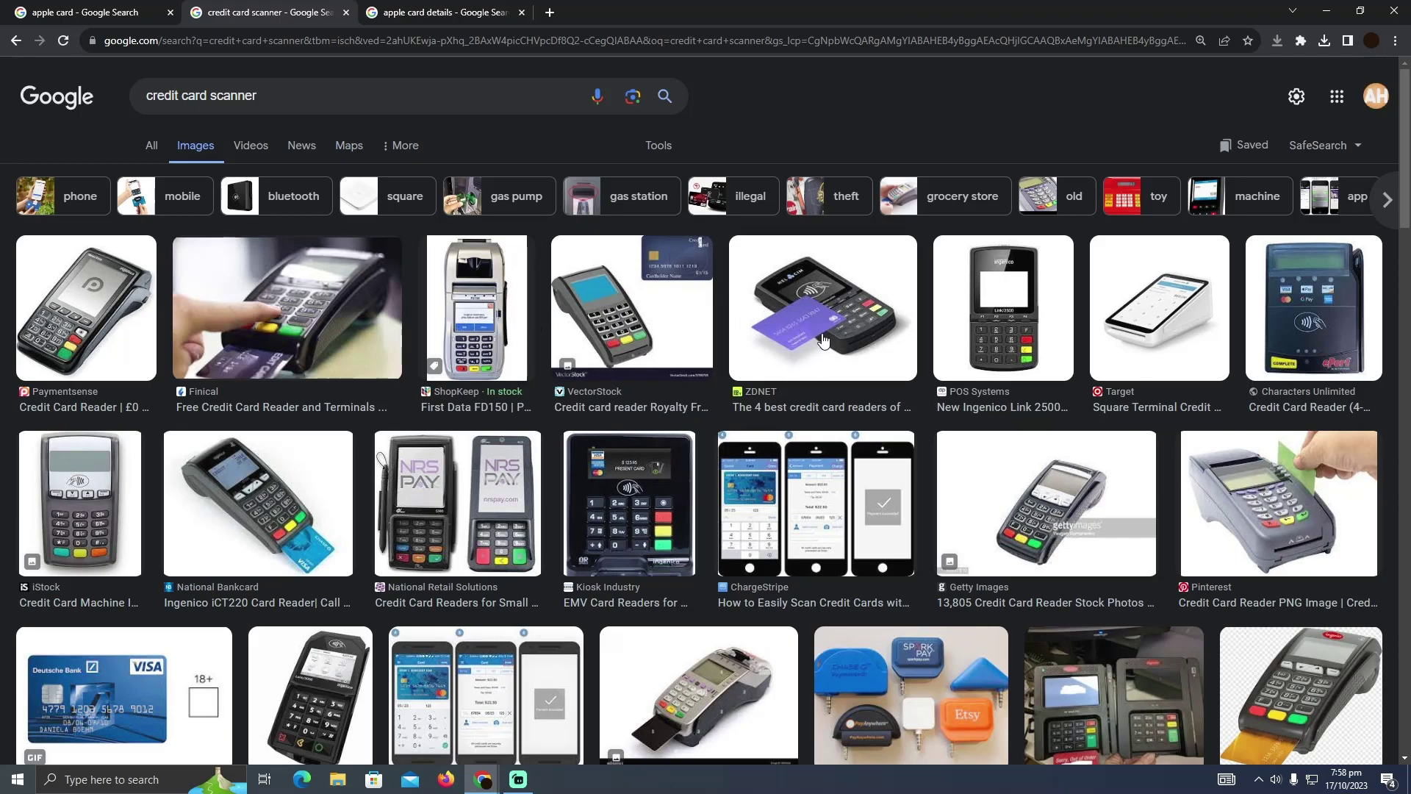
Preview the ZDNET card reader image, then cycle tabs back to the 'apple card' results
{"action": "left_click", "coordinate": [821, 302]}
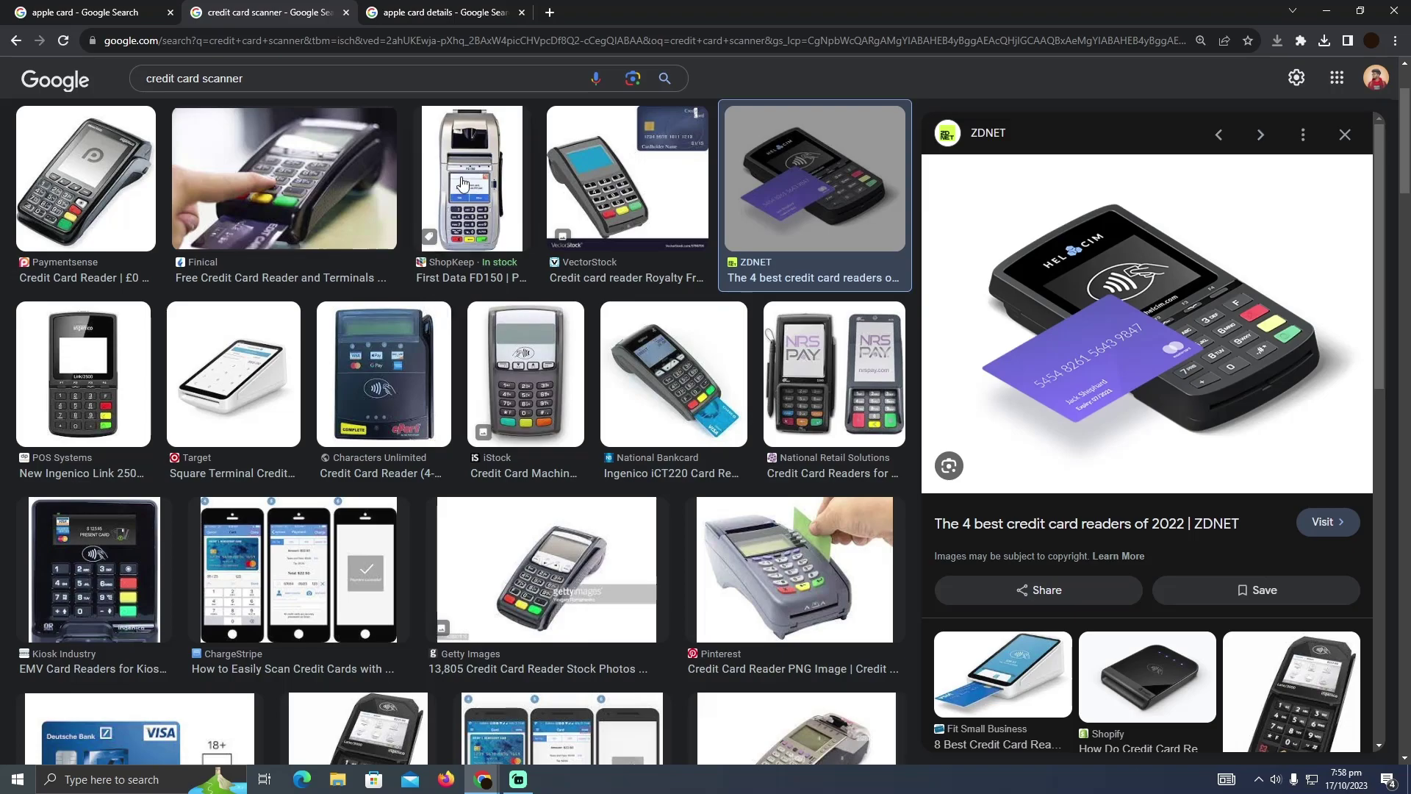
{"action": "key", "text": "ctrl+Tab"}
{"action": "key", "text": "ctrl+shift+Tab"}
{"action": "left_click", "coordinate": [137, 12]}
Preview the Wikipedia Apple Card photo, check 'apple card details', then return to 'credit card scanner'
{"action": "left_click", "coordinate": [488, 325]}
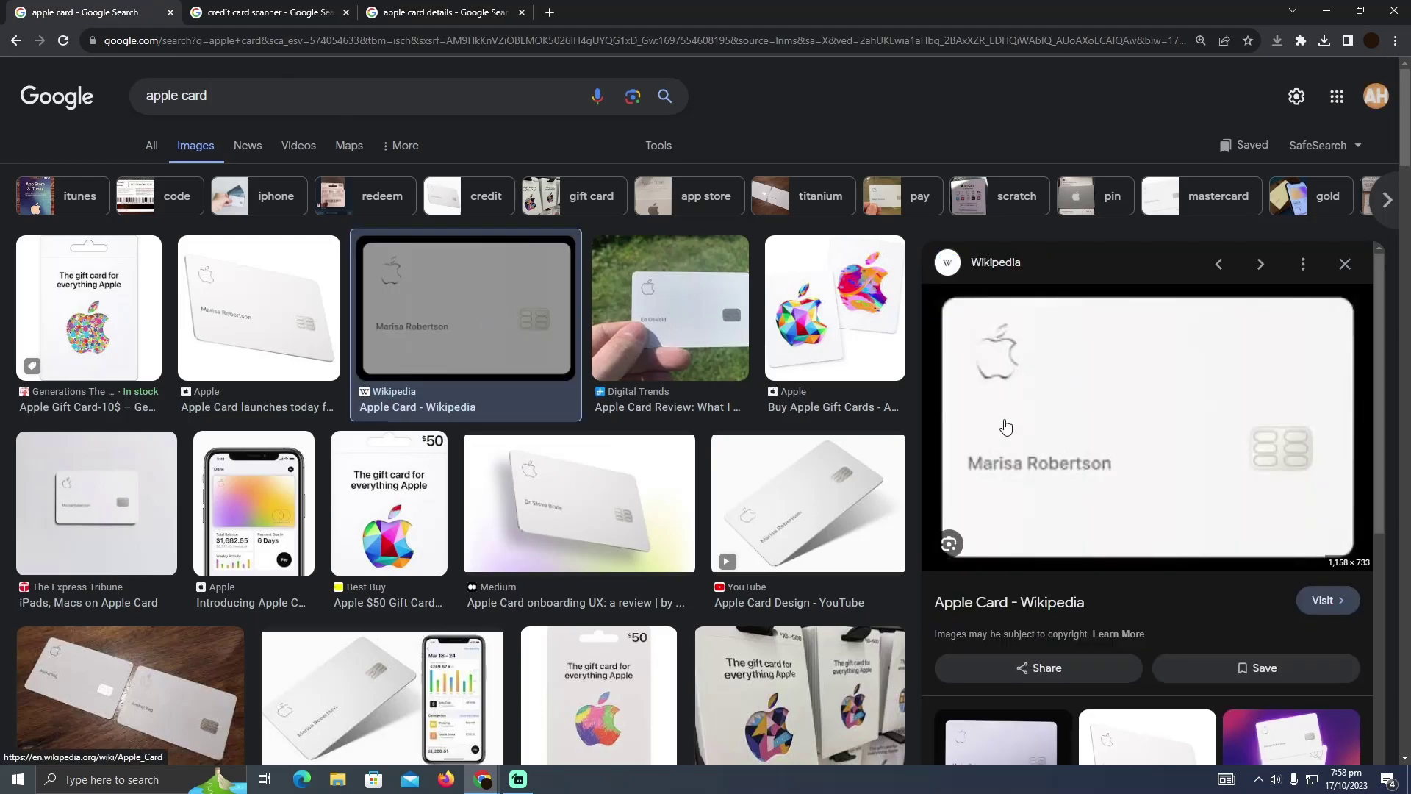
{"action": "key", "text": "ctrl+shift+Tab"}
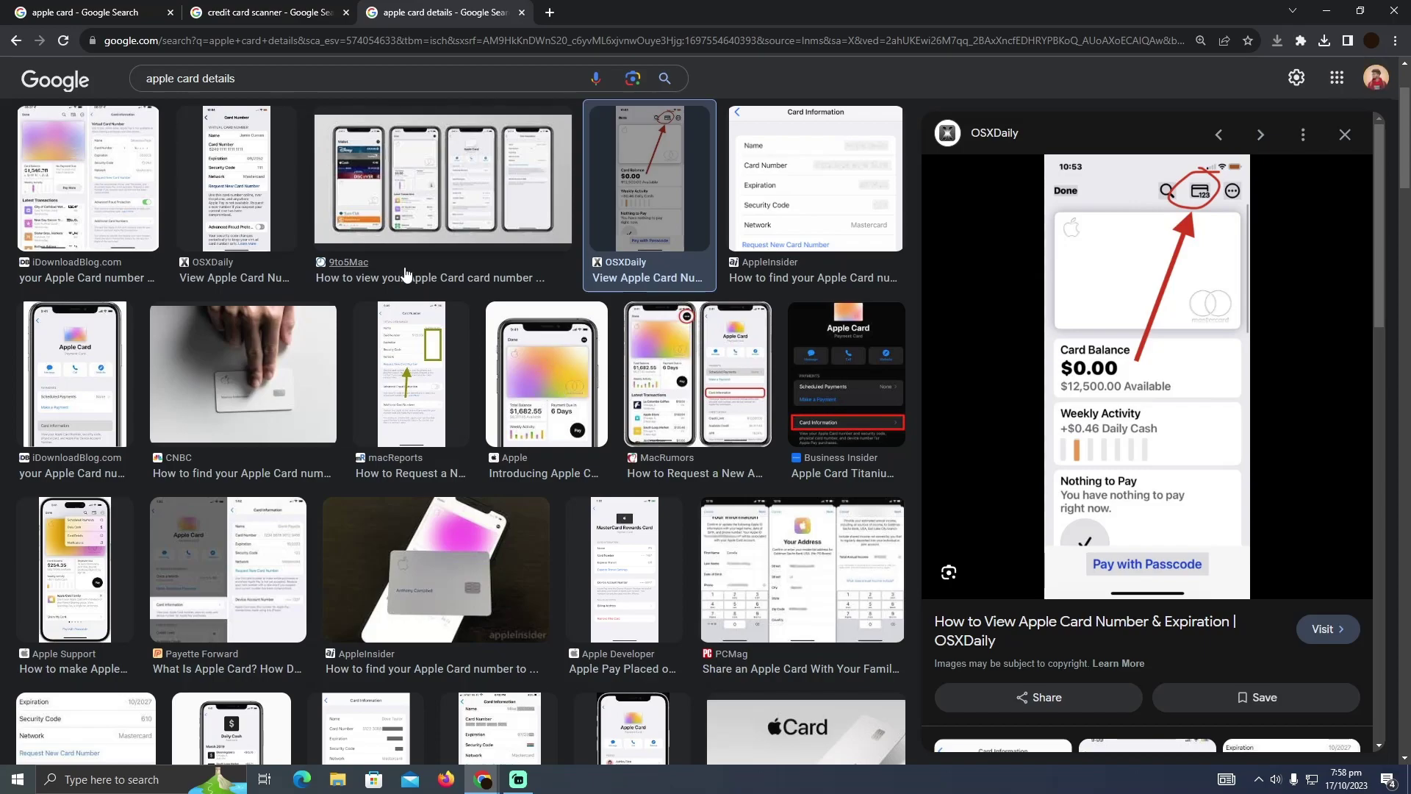
{"action": "left_click", "coordinate": [266, 14]}
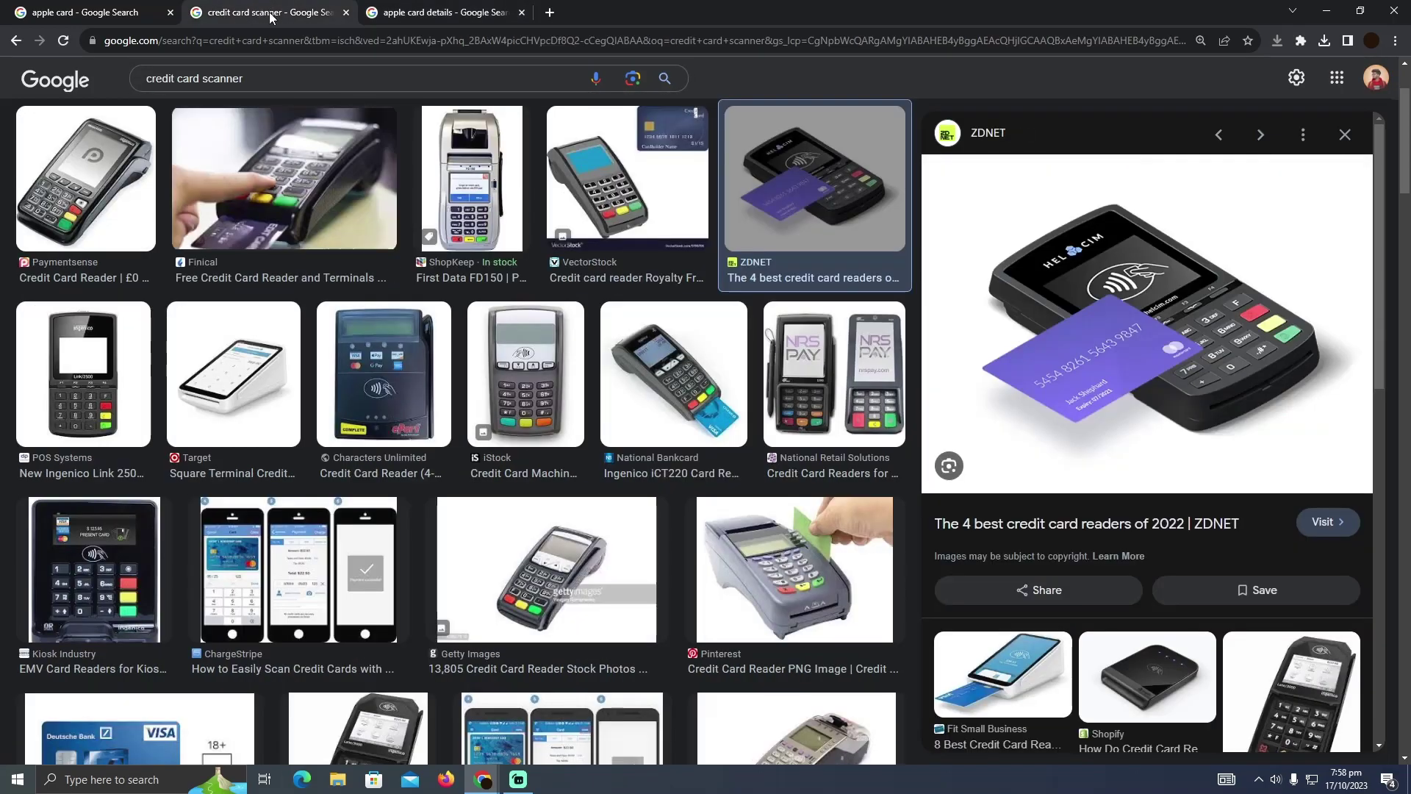